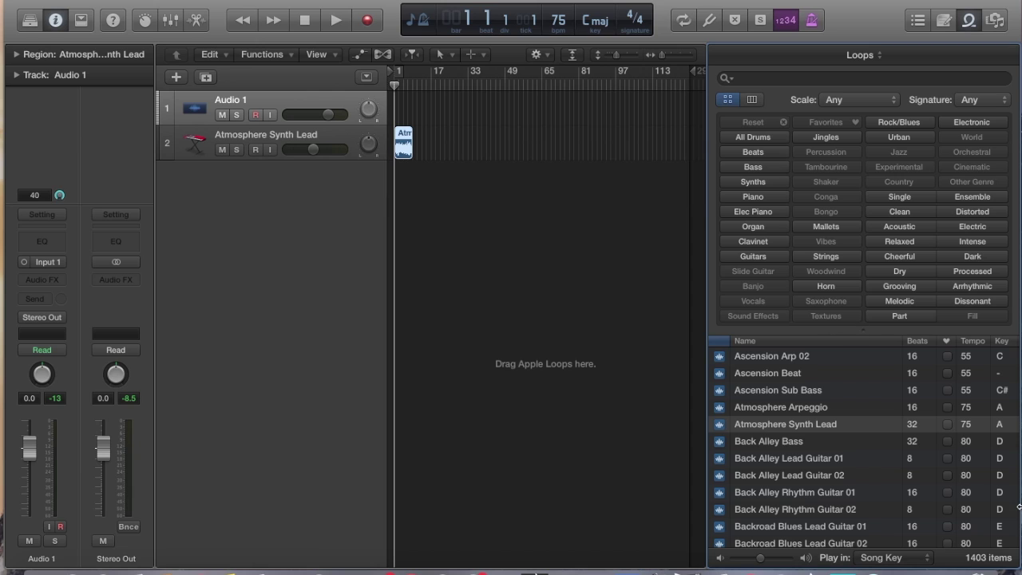
Close the Loops browser, loop the Atmosphere Synth Lead region out to bar 119, then revert it.
{"action": "left_click", "coordinate": [970, 20]}
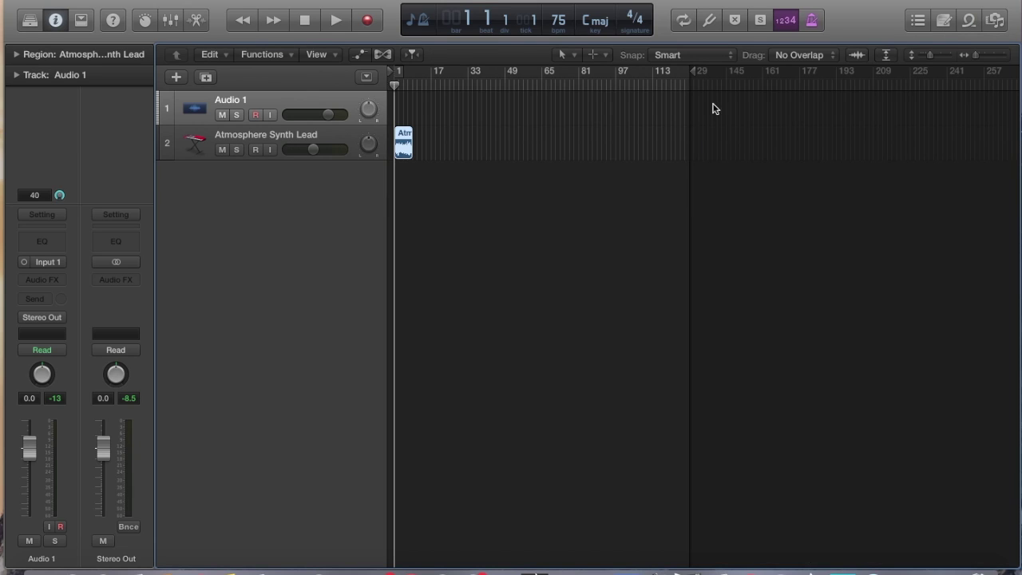
{"action": "key", "text": "z"}
{"action": "key", "text": "z"}
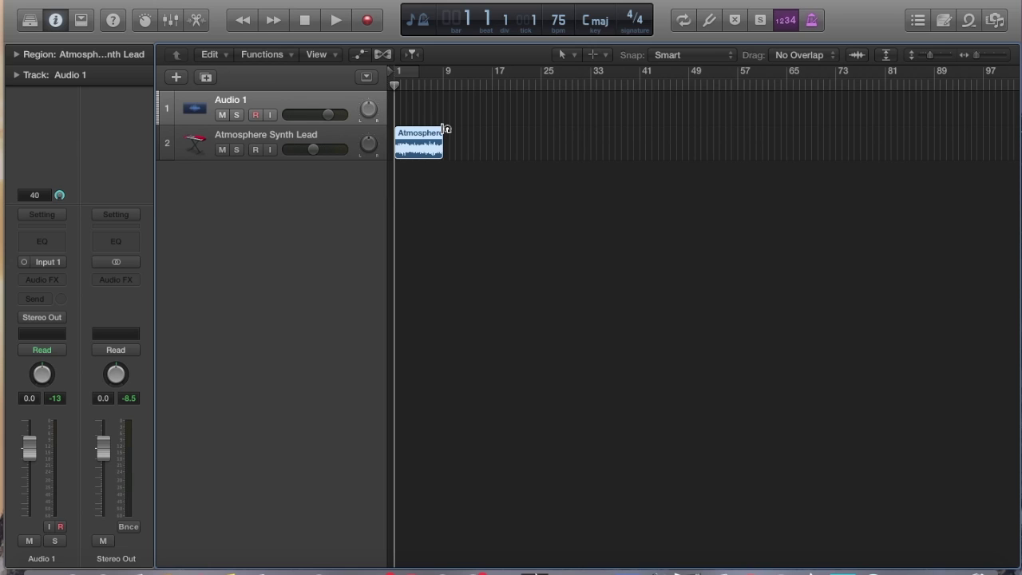
{"action": "left_click_drag", "start_coordinate": [444, 129], "coordinate": [207, 254]}
{"action": "key", "text": "l"}
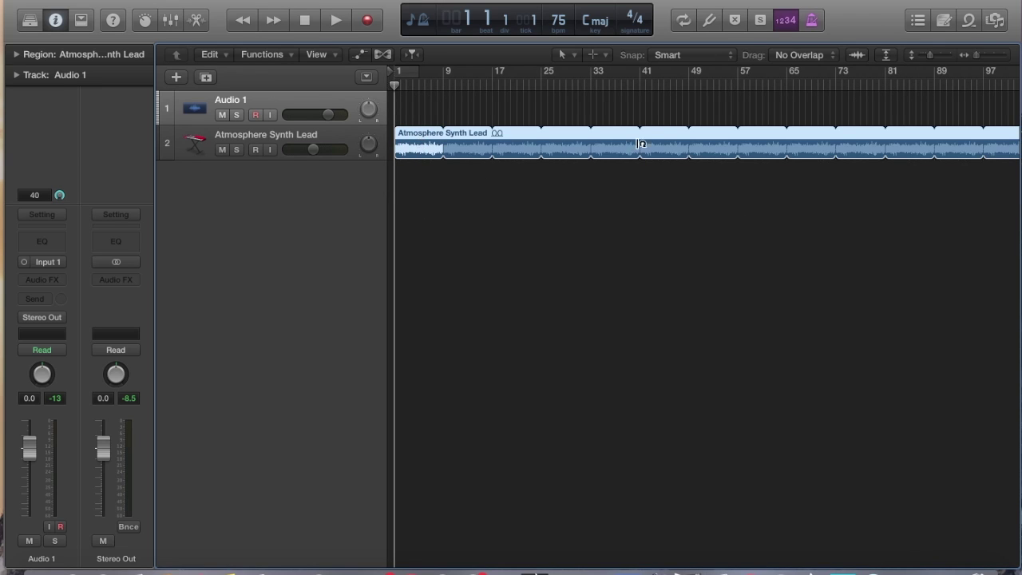
{"action": "scroll", "coordinate": [650, 147], "scroll_direction": "right", "scroll_amount": 5}
{"action": "scroll", "coordinate": [650, 147], "scroll_direction": "left", "scroll_amount": 5}
{"action": "key", "text": "l"}
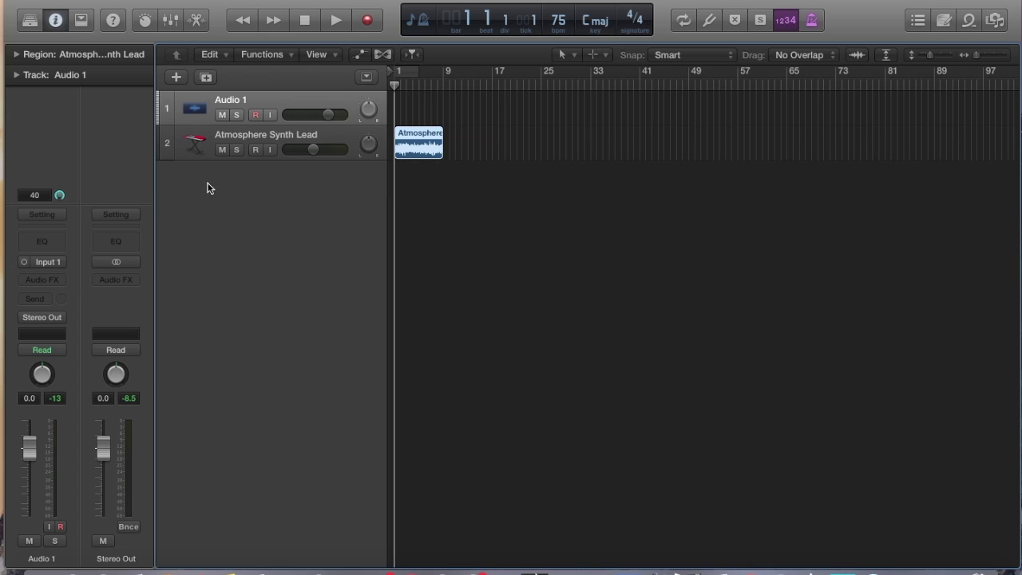
Leave the Atmosphere region's Loop setting off, then switch to the Studio One song.
{"action": "left_click", "coordinate": [15, 54]}
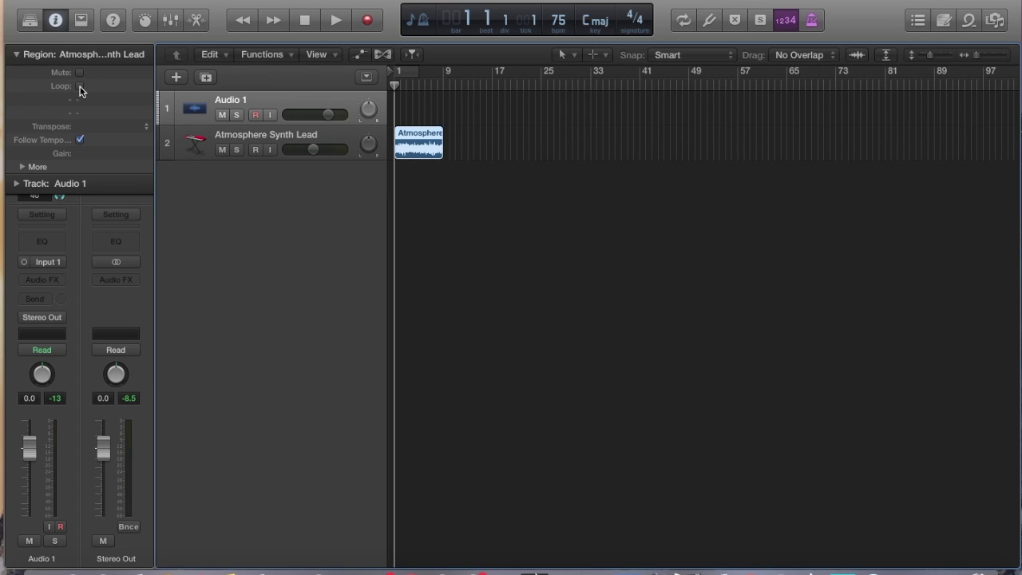
{"action": "left_click", "coordinate": [79, 86]}
{"action": "left_click", "coordinate": [80, 87]}
{"action": "key", "text": "ctrl+Left"}
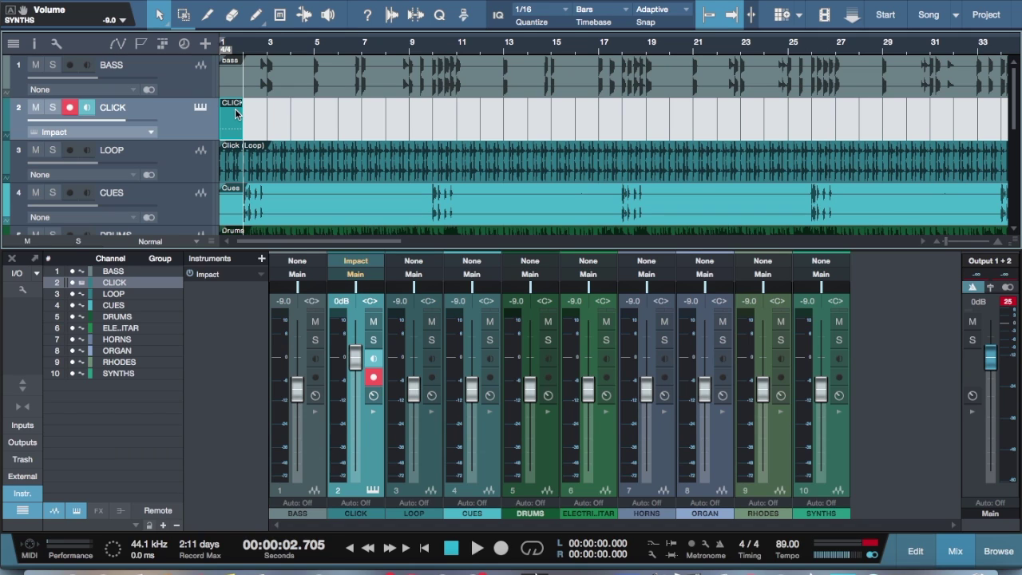
Duplicate the one-bar CLICK event back-to-back with D until the copies reach bar 22.
{"action": "key", "text": "d"}
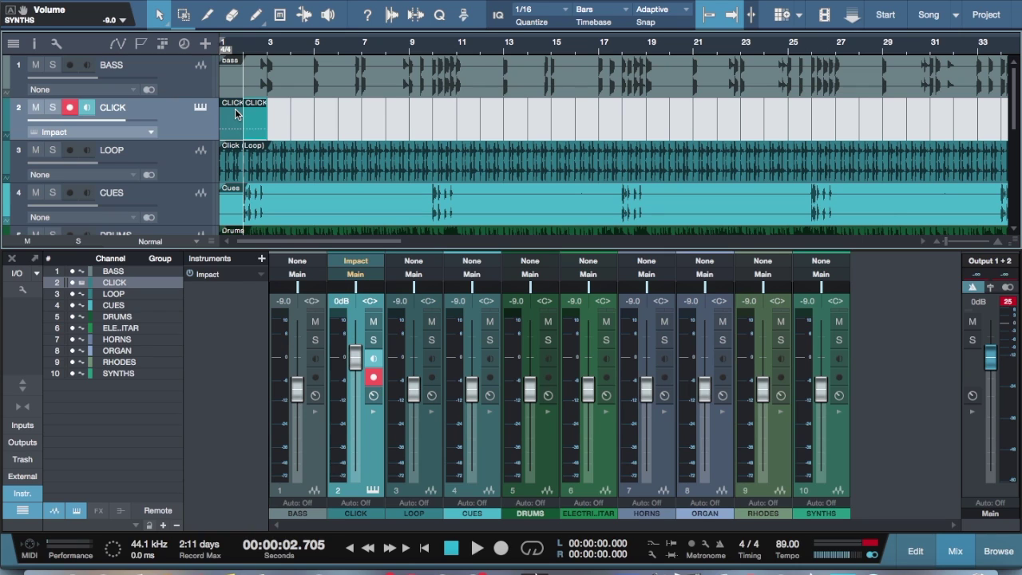
{"action": "key", "text": "d"}
{"action": "key", "text": "d"}
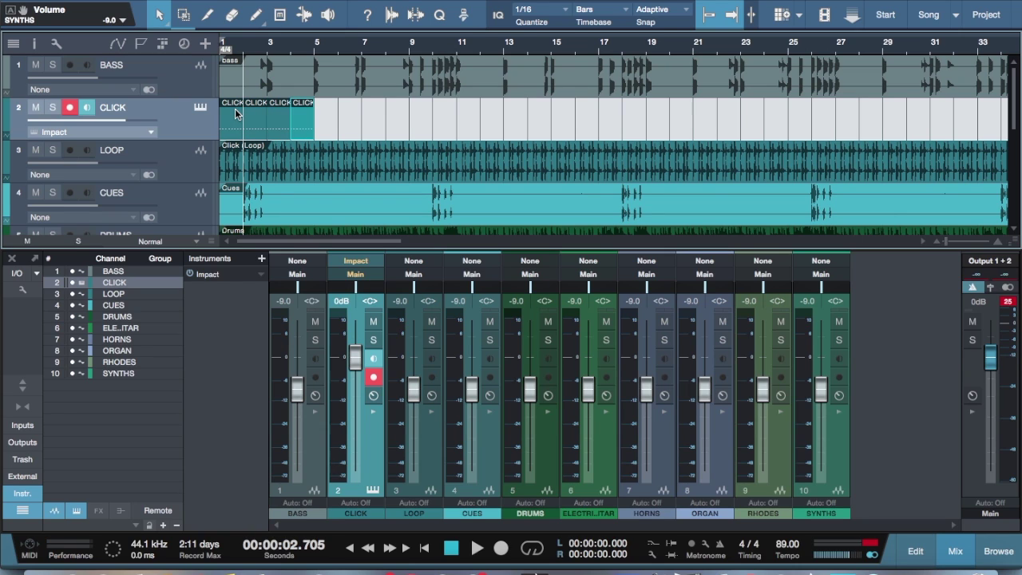
{"action": "key", "text": "d"}
{"action": "key", "text": "d"}
{"action": "key", "text": "d"}
{"action": "key", "text": "d"}
{"action": "key", "text": "d"}
{"action": "key", "text": "d"}
{"action": "key", "text": "d"}
{"action": "key", "text": "d"}
{"action": "key", "text": "d"}
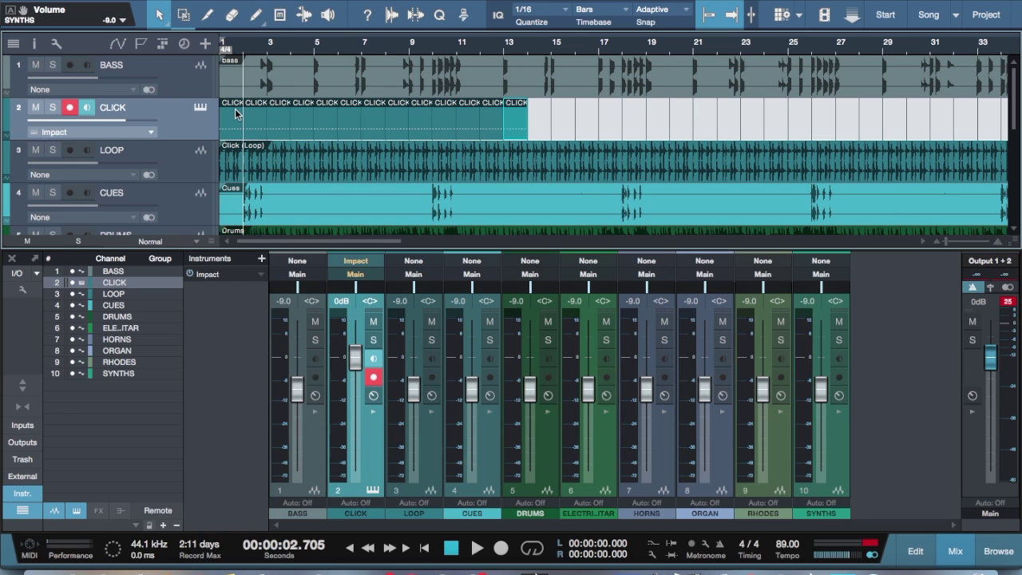
{"action": "key", "text": "d"}
{"action": "key", "text": "d"}
{"action": "key", "text": "d"}
{"action": "key", "text": "d"}
{"action": "key", "text": "d"}
{"action": "key", "text": "d"}
{"action": "key", "text": "d"}
{"action": "key", "text": "d"}
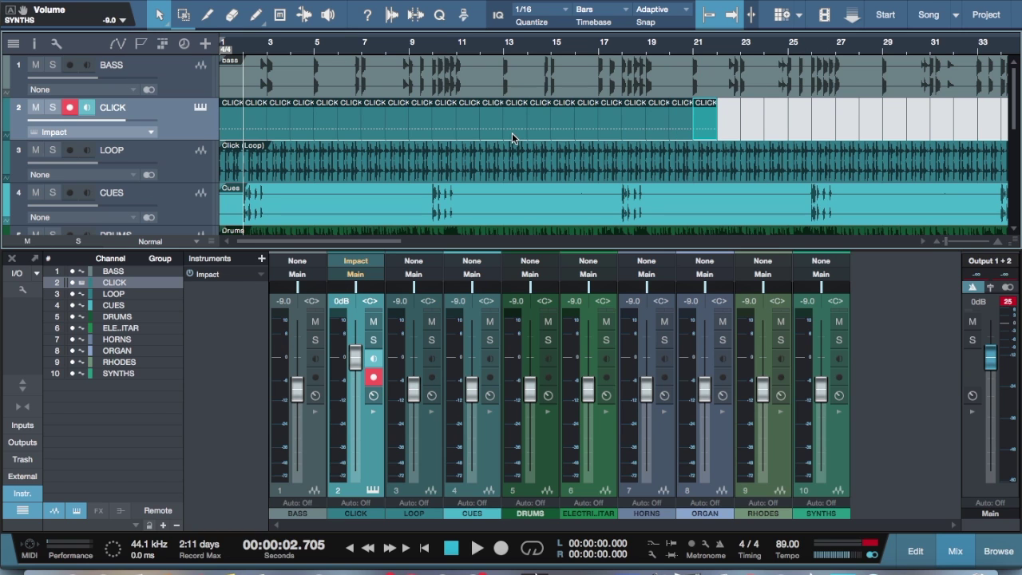
Duplicate the whole run of CLICK events with D, undoing one stray copy, until about bar 121.
{"action": "scroll", "coordinate": [630, 142], "scroll_direction": "down", "scroll_amount": 5}
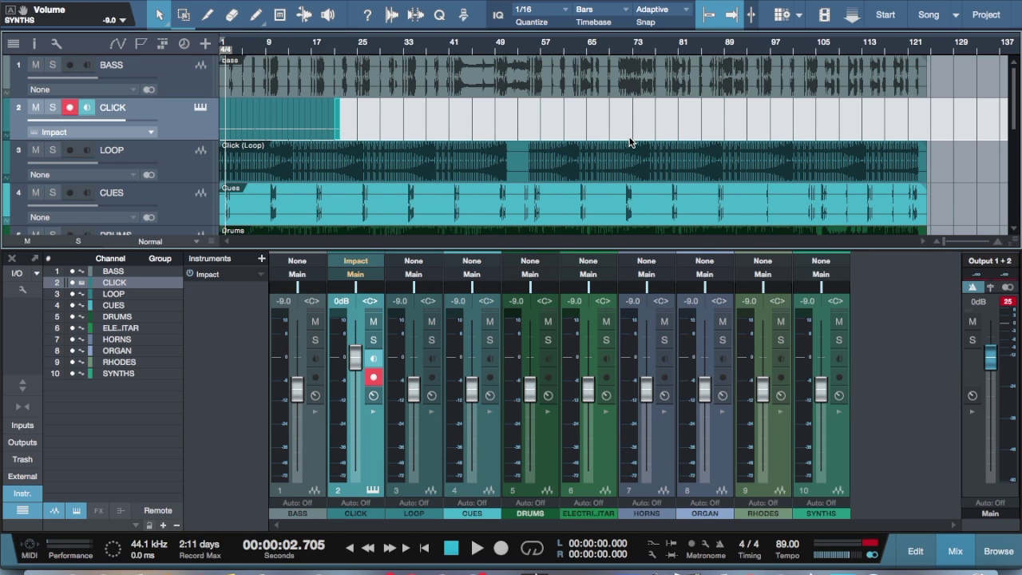
{"action": "key", "text": "d"}
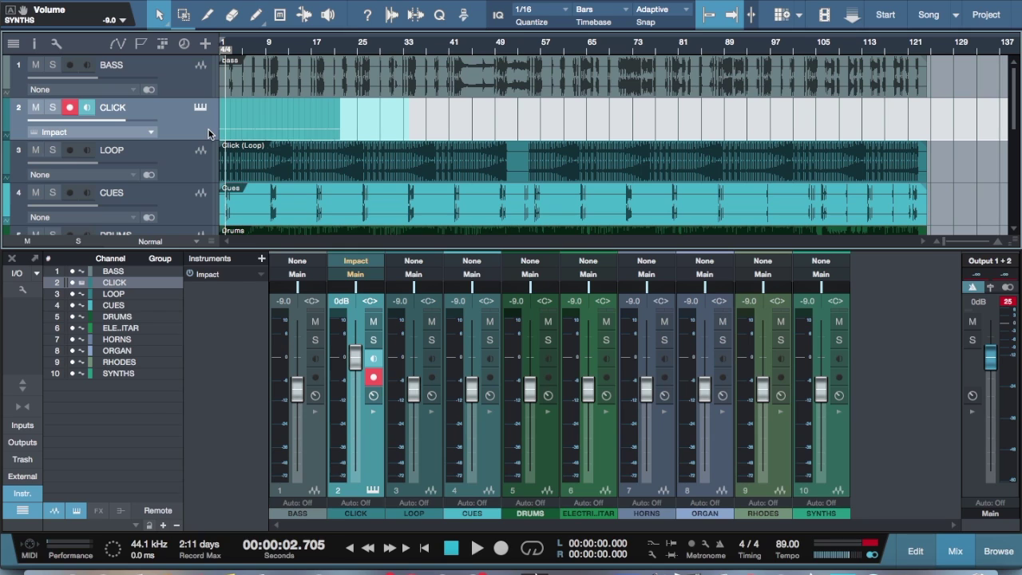
{"action": "key", "text": "ctrl+z"}
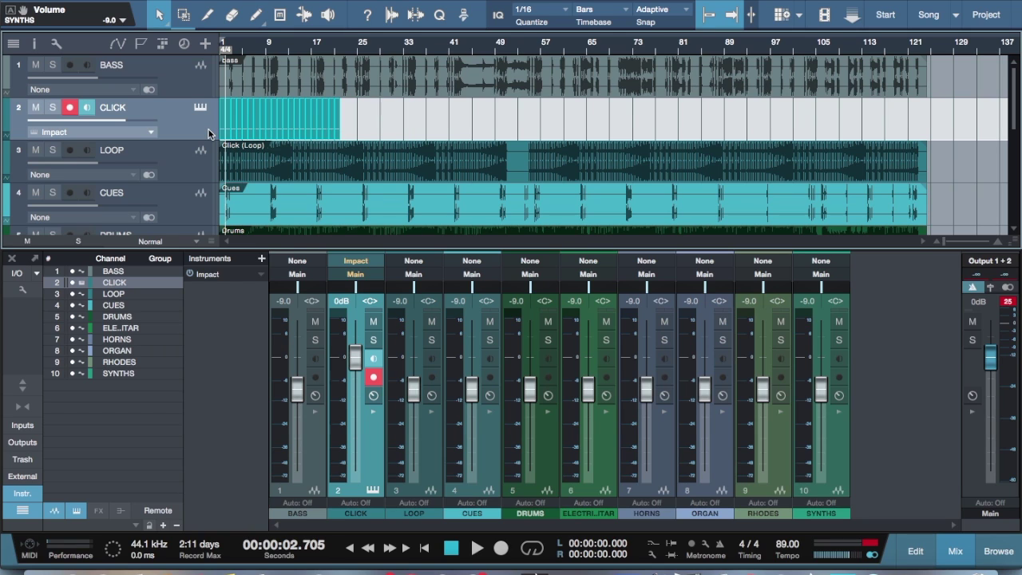
{"action": "key", "text": "d"}
{"action": "key", "text": "d"}
{"action": "key", "text": "d"}
{"action": "key", "text": "d"}
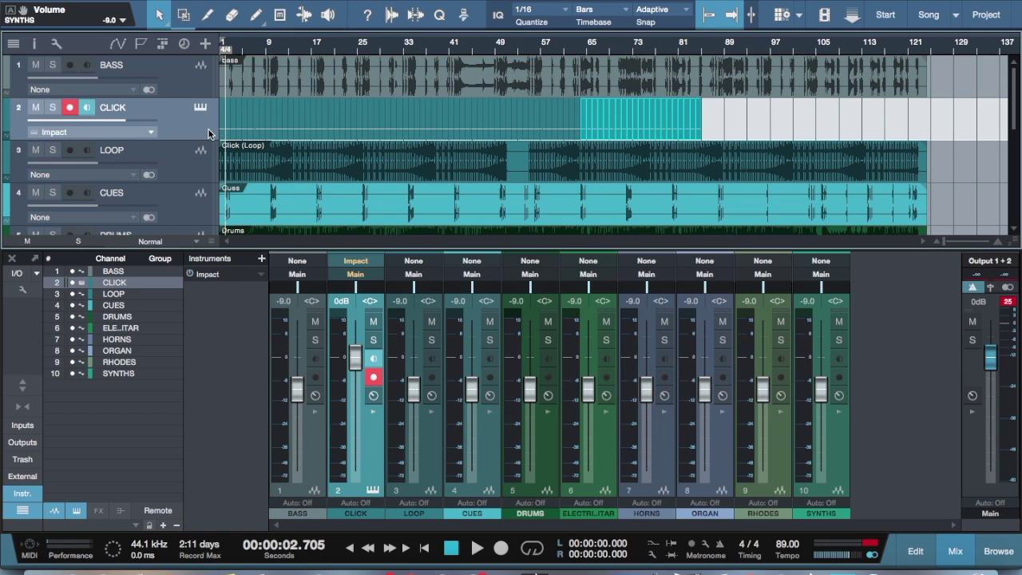
{"action": "key", "text": "d"}
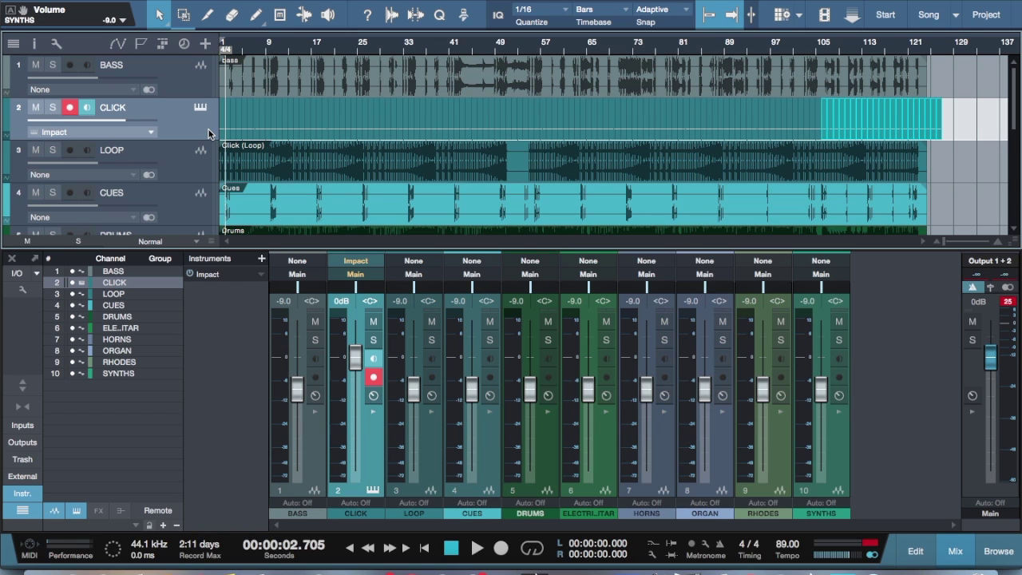